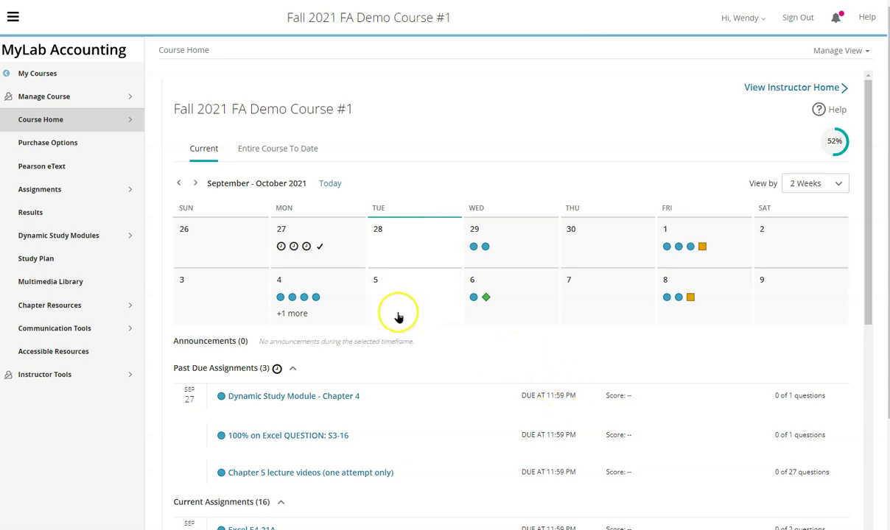
Open the course Results page showing the 51.62% overall score and recent assignment results
click(40, 213)
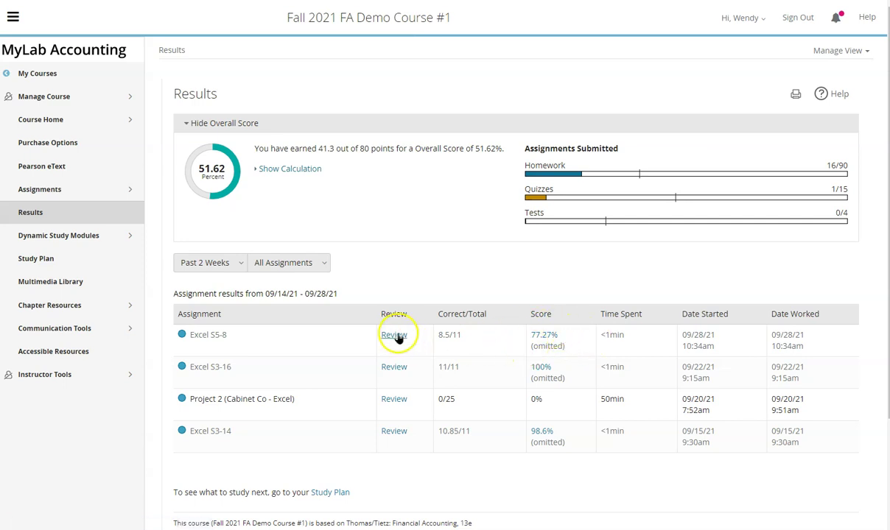
Open the review of the Excel S5-8 homework's excel project, scored 75%
click(395, 336)
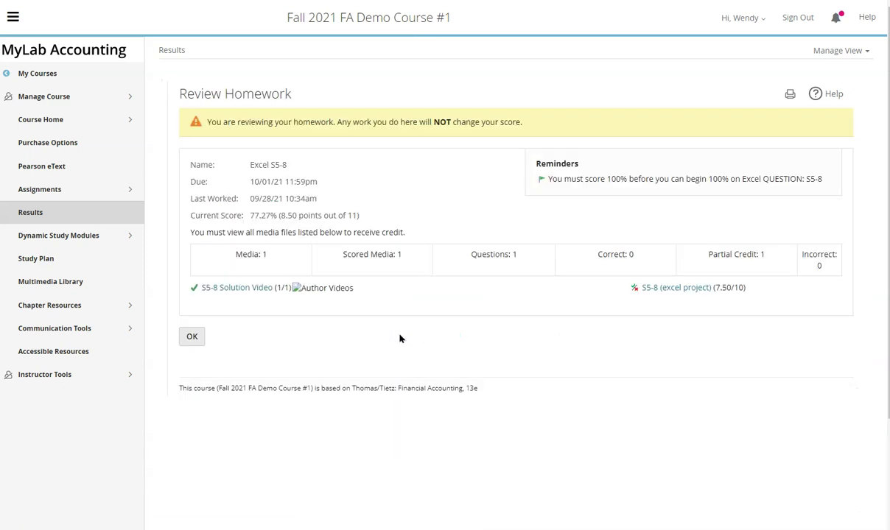
click(662, 290)
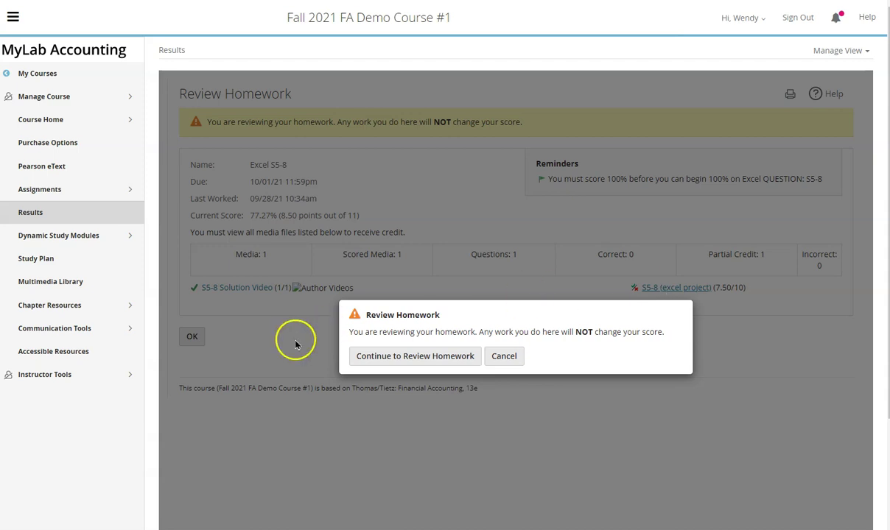
click(388, 357)
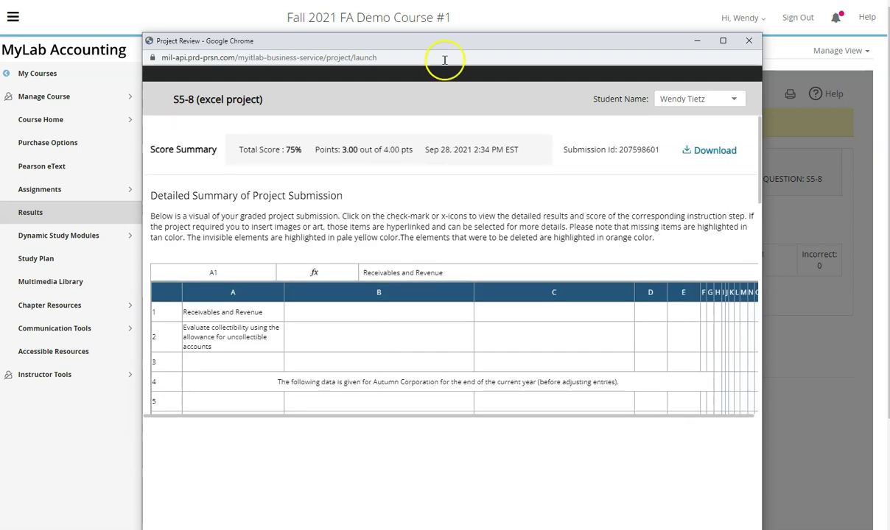
Download the graded S5-8 workbook and open it in Excel at its Submission MarkUp sheet
drag(449, 41, 420, 16)
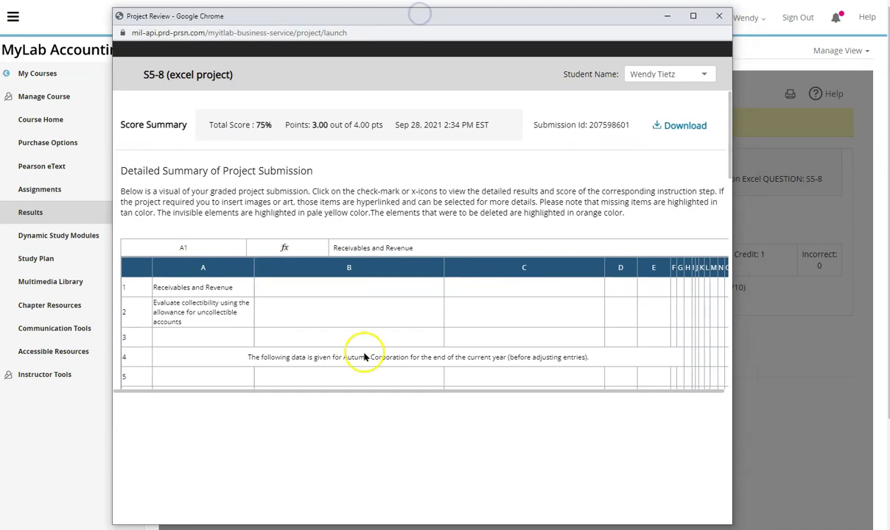
drag(386, 395, 475, 389)
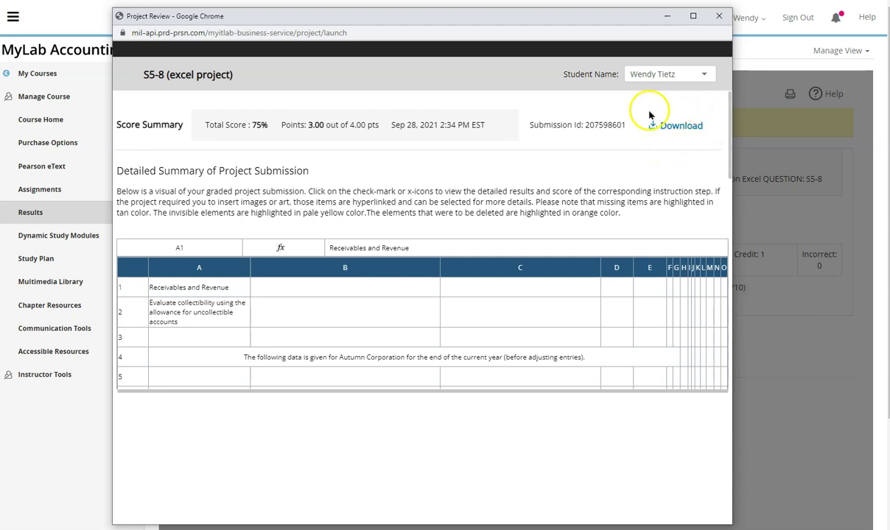
click(683, 127)
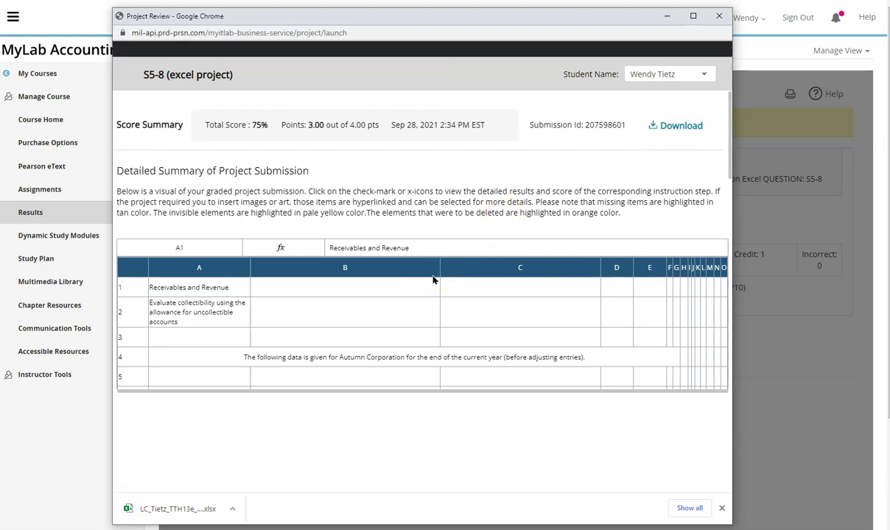
click(185, 507)
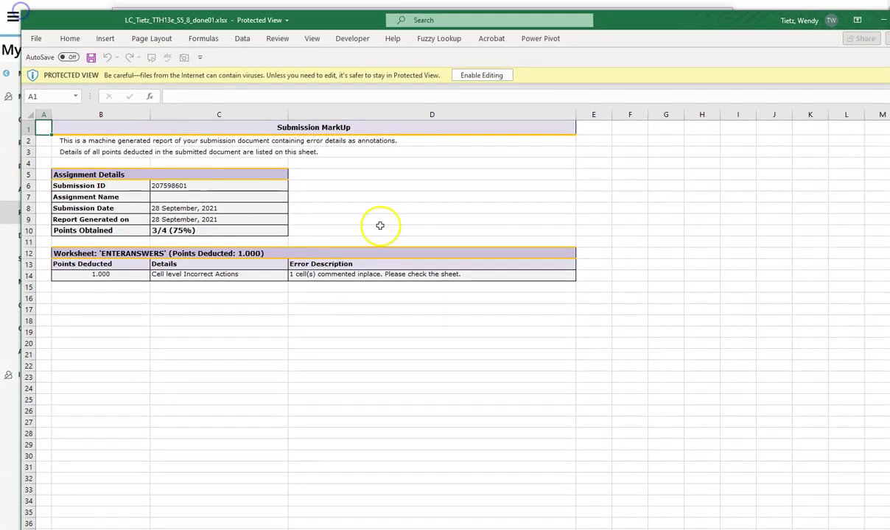
Enable editing on the downloaded workbook and show the ENTERANSWERS sheet with the grader comment
drag(888, 529, 882, 521)
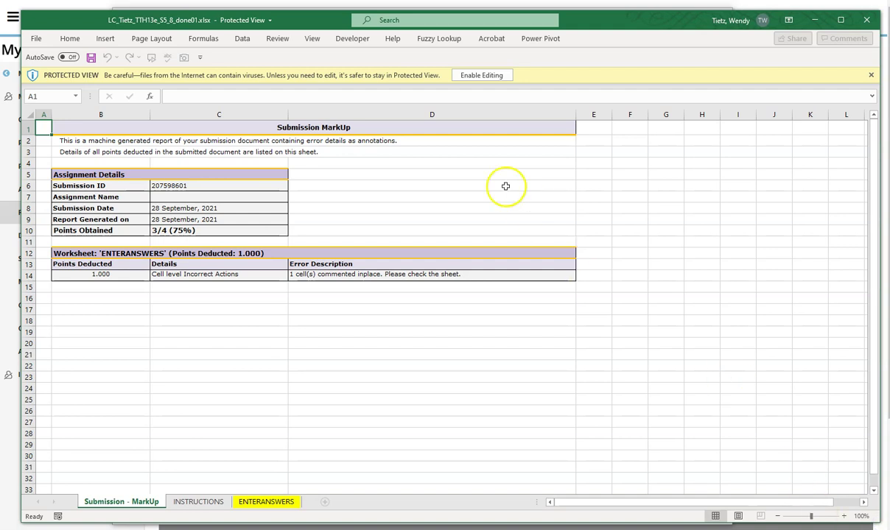
click(481, 76)
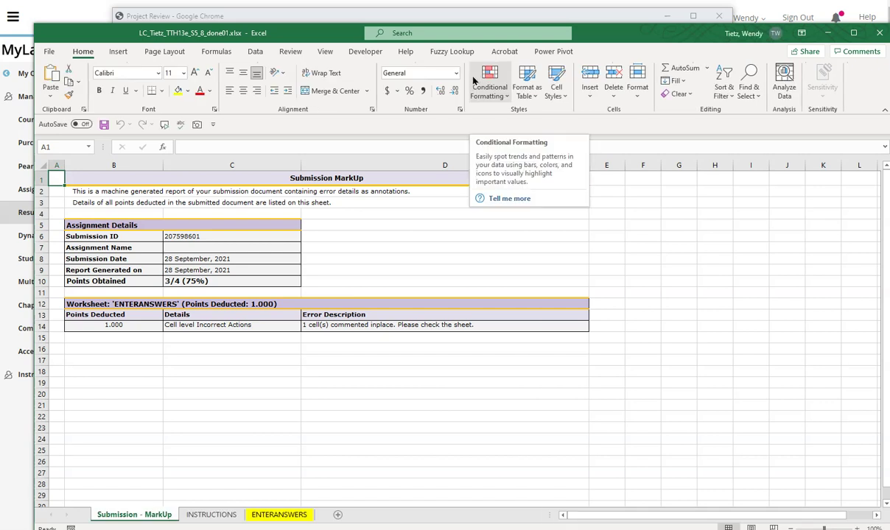
click(280, 514)
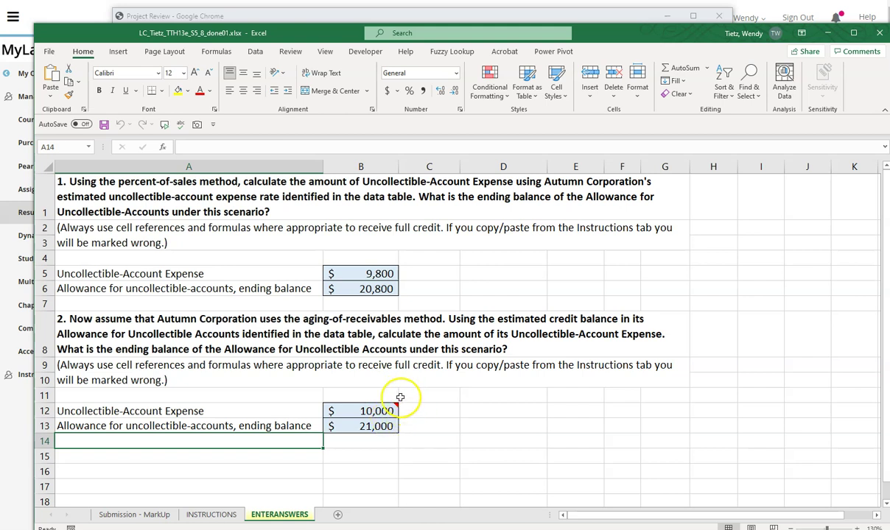
mouse_move(381, 411)
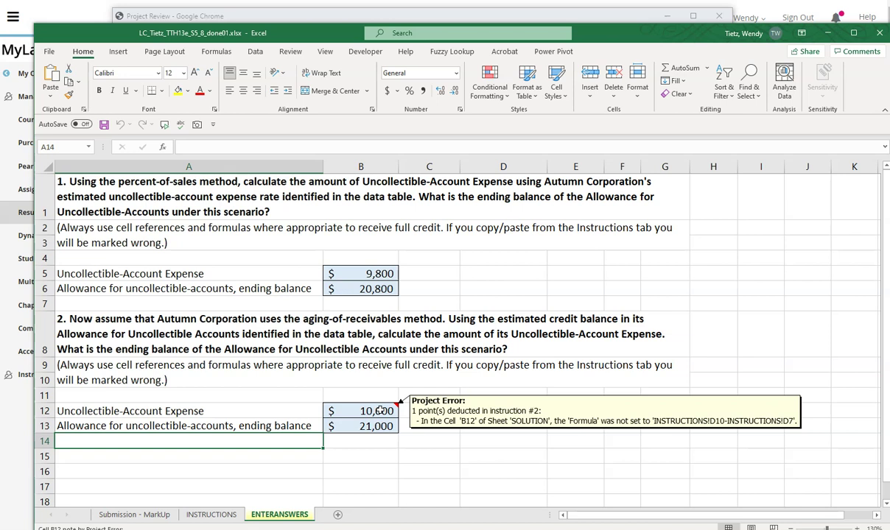
click(380, 410)
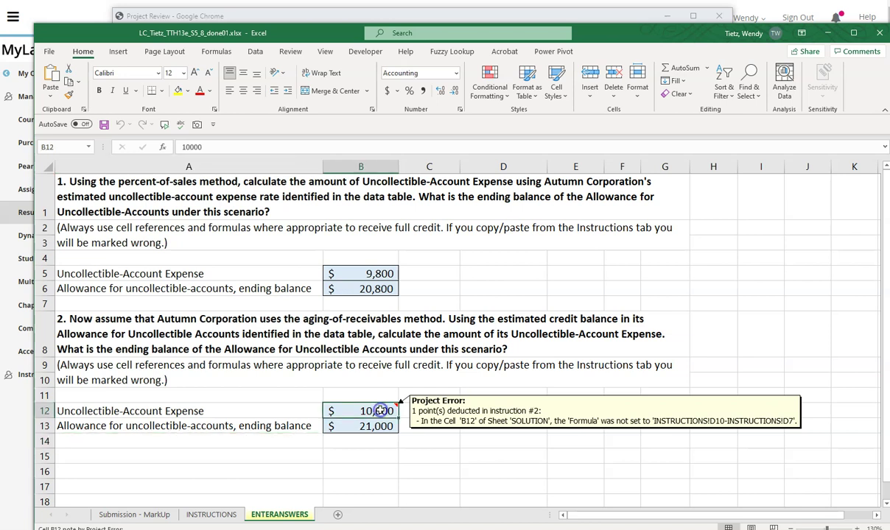
drag(209, 146, 175, 143)
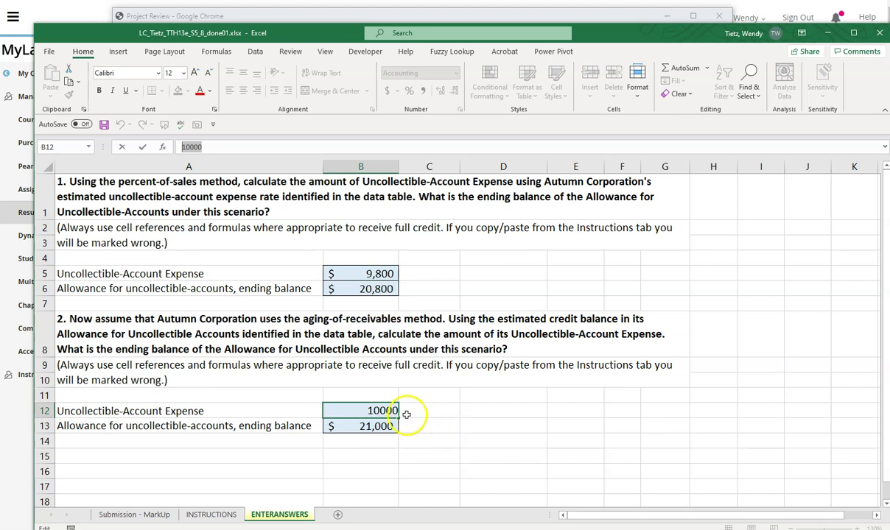
mouse_move(383, 411)
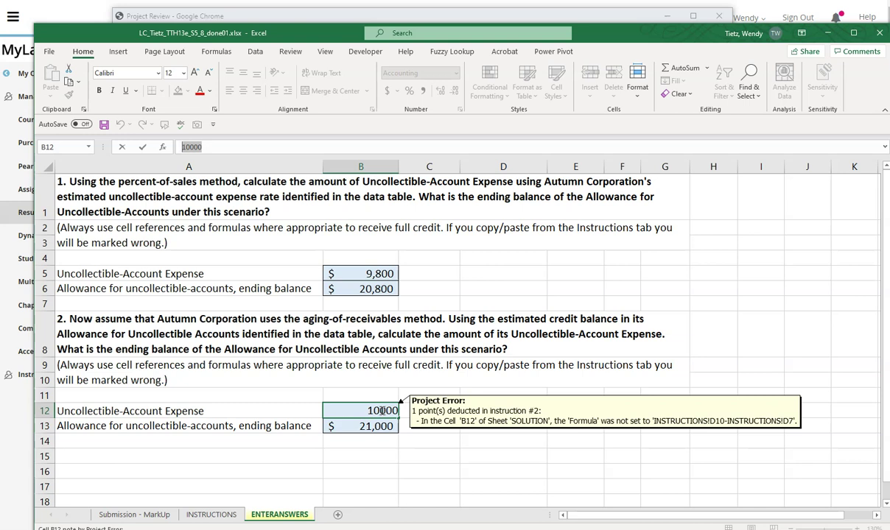
click(211, 514)
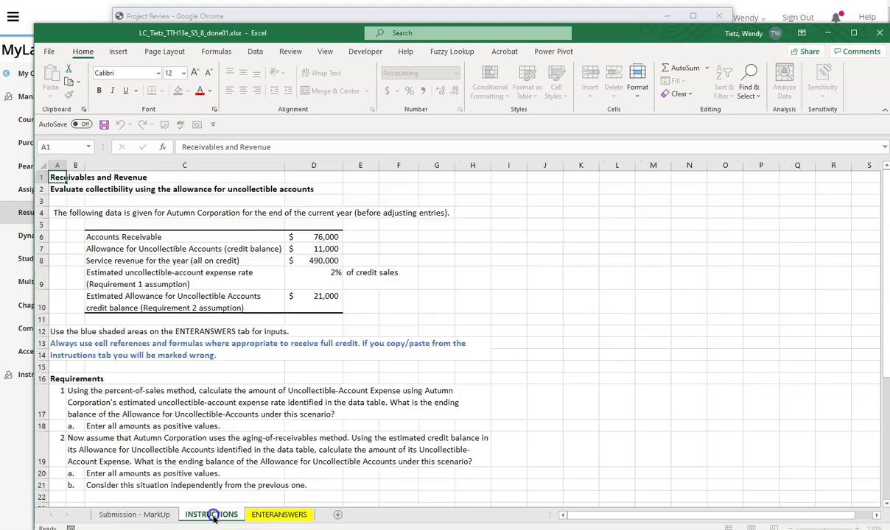
click(317, 300)
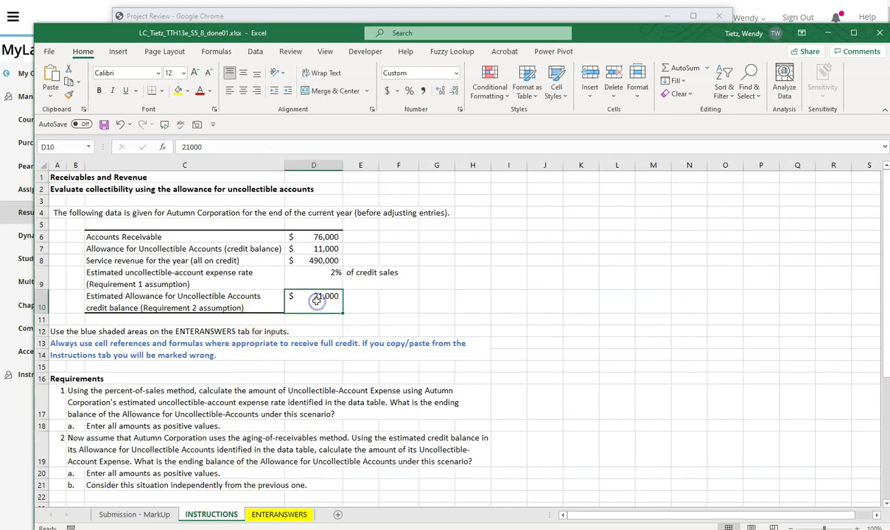
click(313, 248)
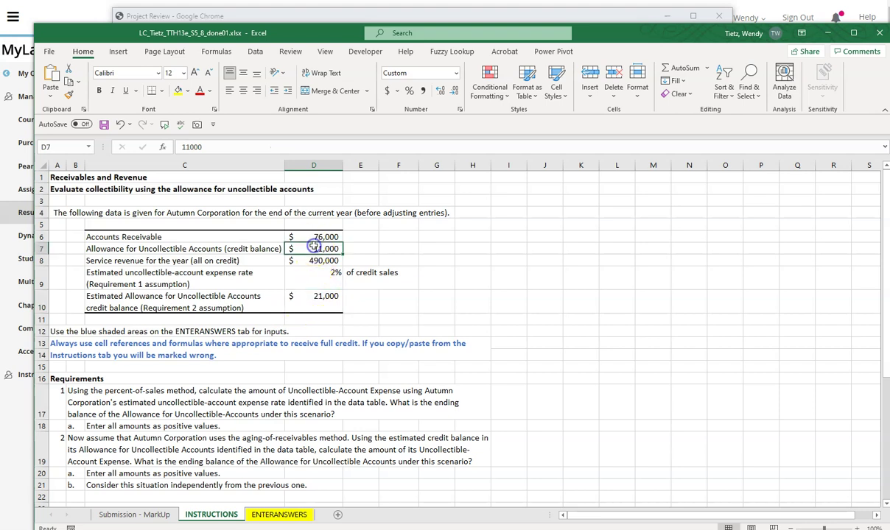
click(279, 515)
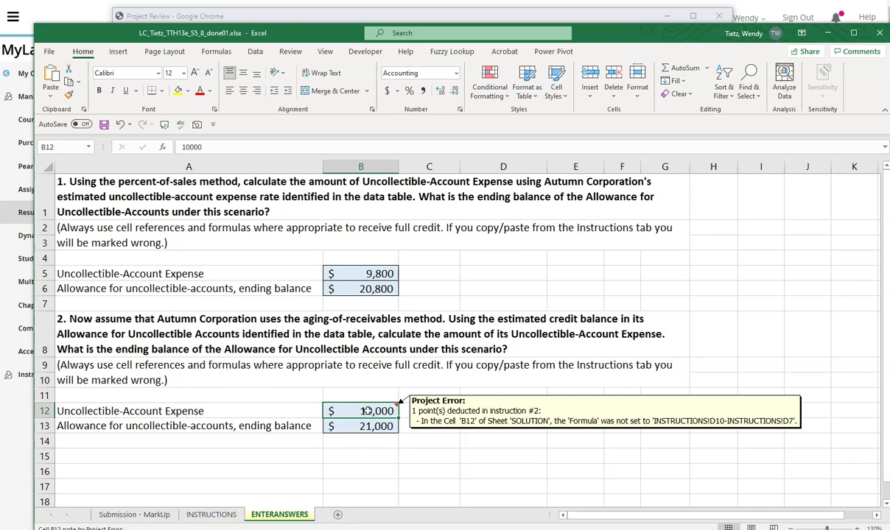
Close the graded workbook without saving, then reopen it at ENTERANSWERS and close again
click(204, 146)
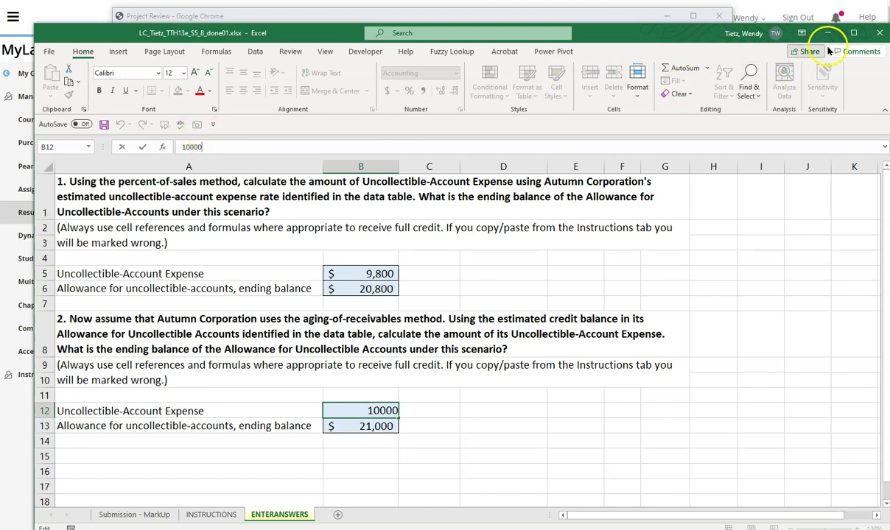
click(877, 34)
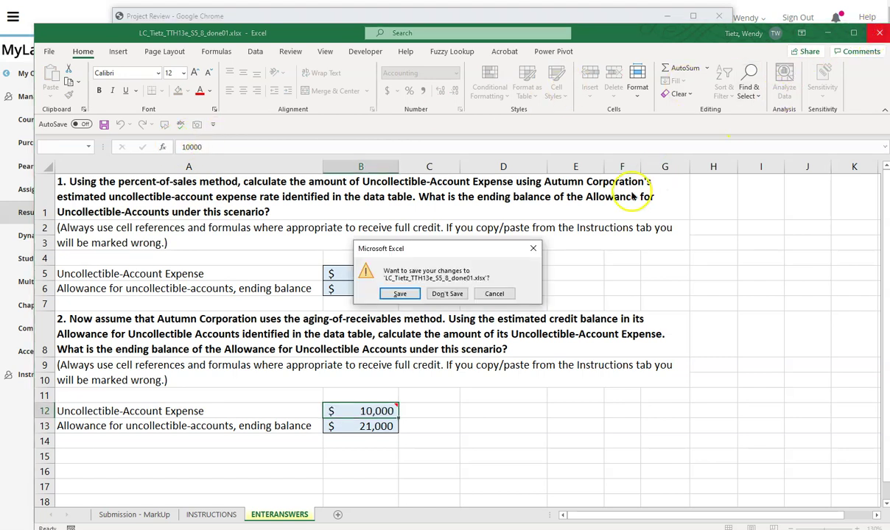
click(447, 294)
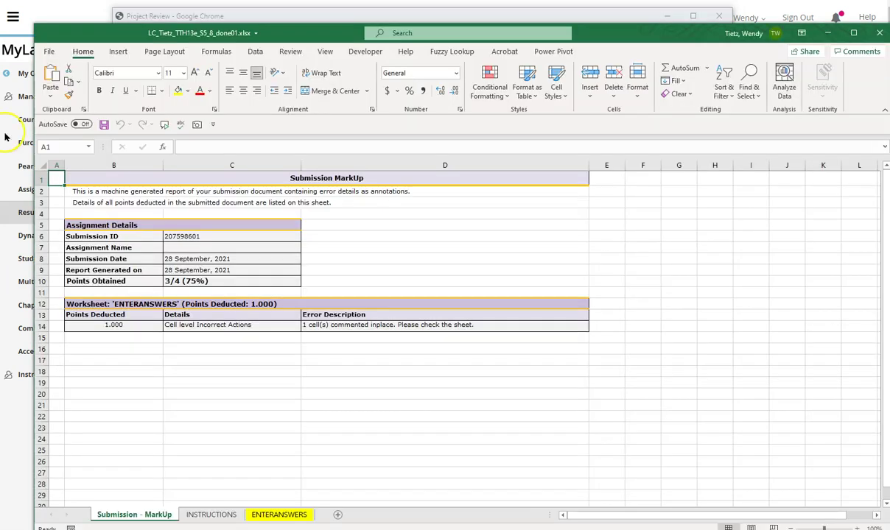
drag(317, 33, 300, 24)
click(259, 497)
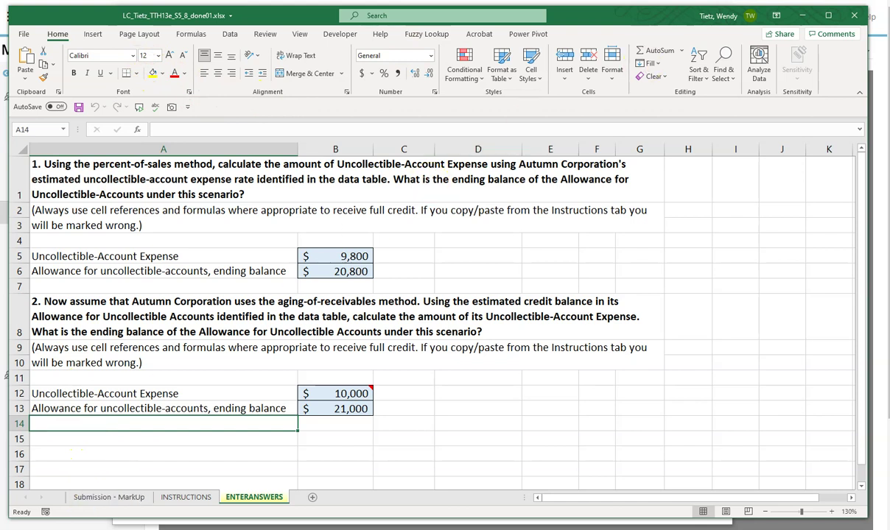
click(853, 15)
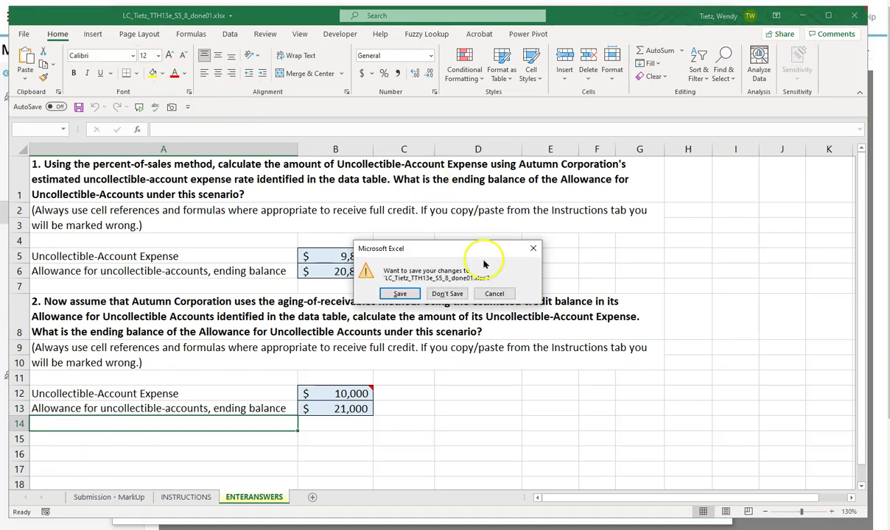
Discard changes, then replace B12's typed 10000 with =INSTRUCTIONS!D10-INSTRUCTIONS!D7
click(447, 294)
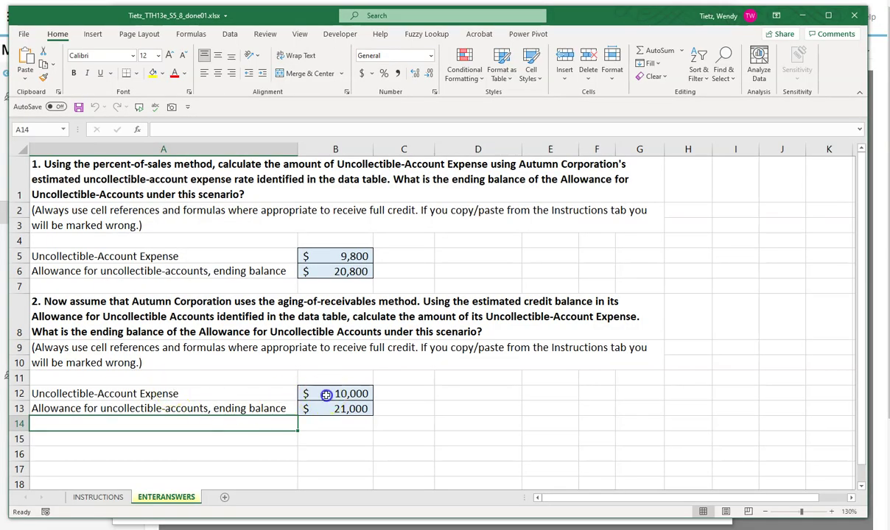
click(326, 394)
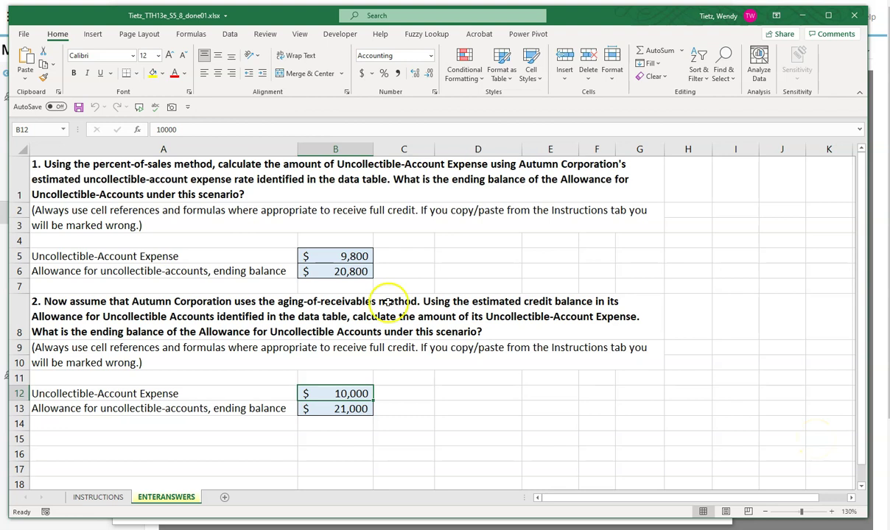
click(218, 133)
key(BackSpace)
key(BackSpace)
key(BackSpace)
key(BackSpace)
key(BackSpace)
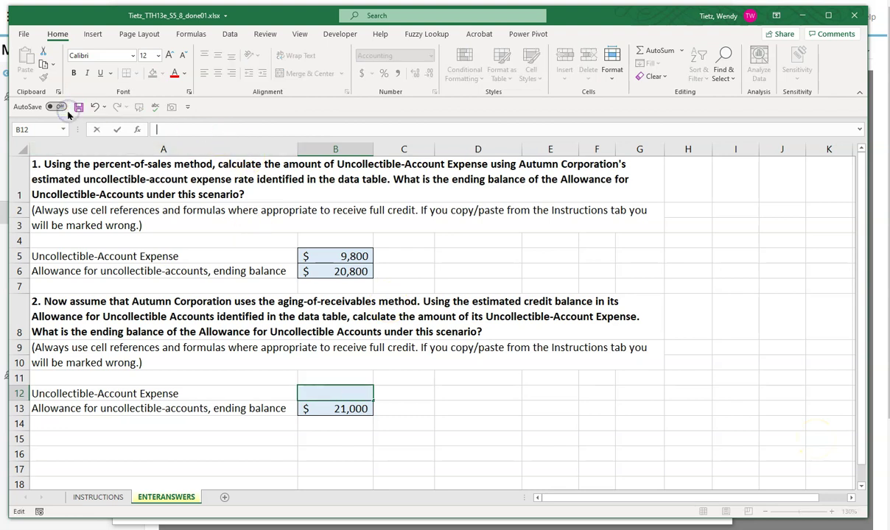
text(=)
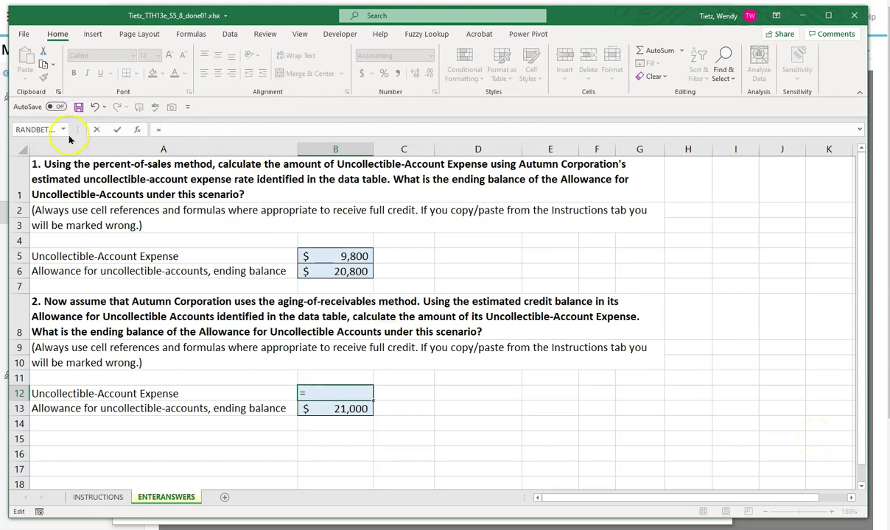
click(98, 497)
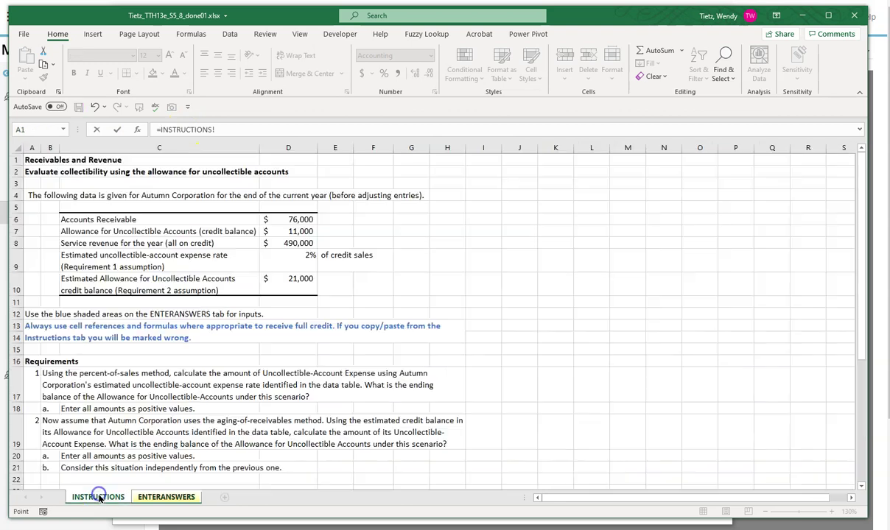
click(285, 283)
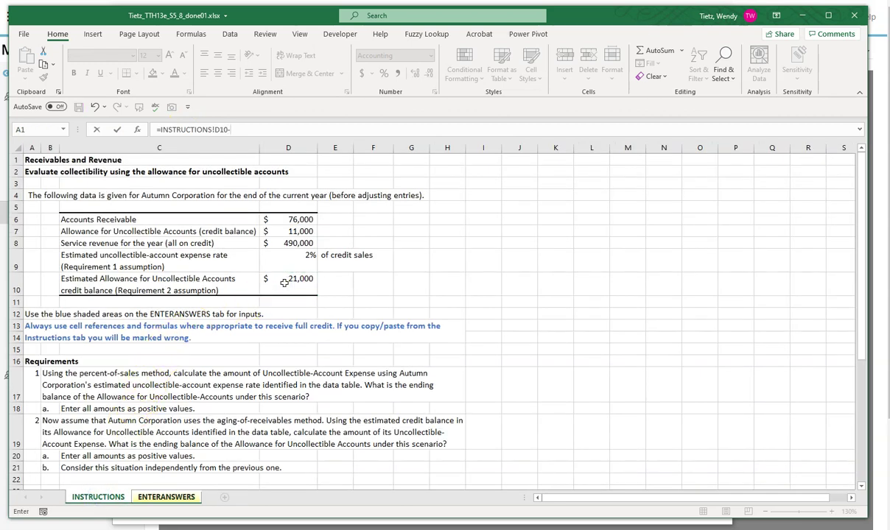
text(-)
click(292, 231)
key(Return)
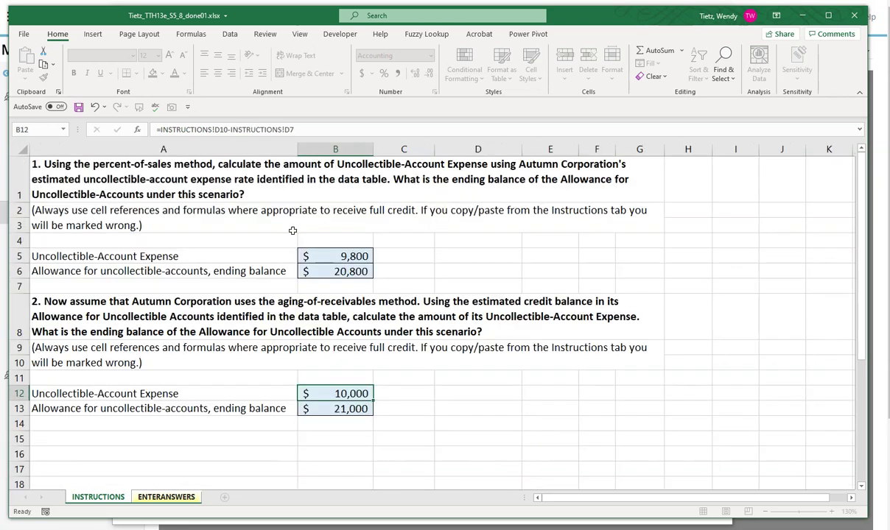
Save the corrected workbook as Tietz_TTH13e_S5_8_done02.xlsx and close Excel
click(24, 34)
click(68, 182)
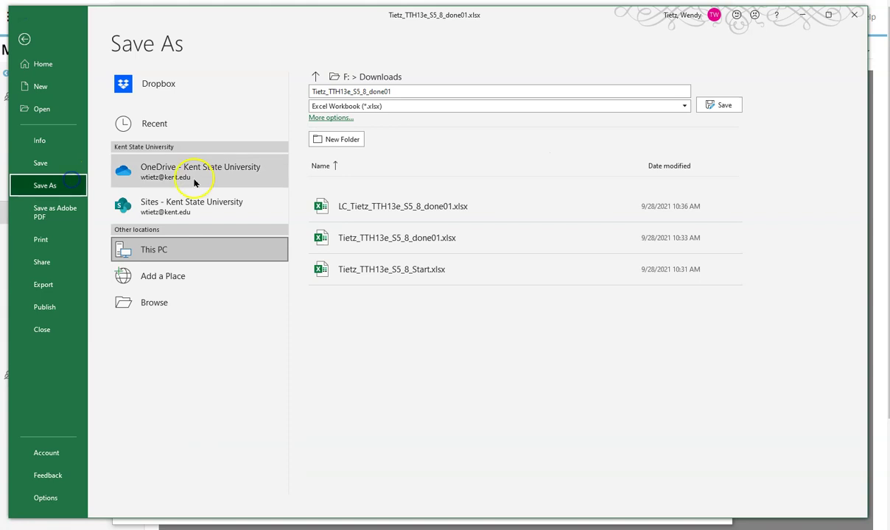
click(400, 89)
click(398, 90)
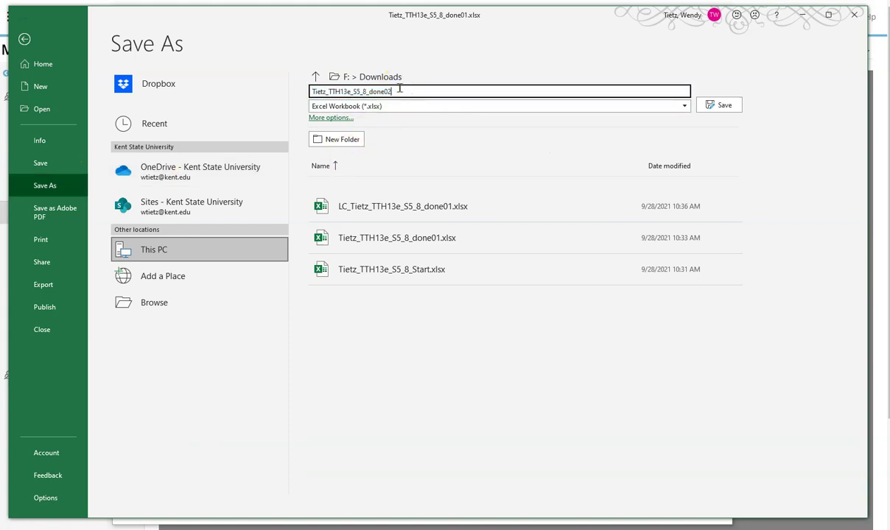
text(2)
click(719, 105)
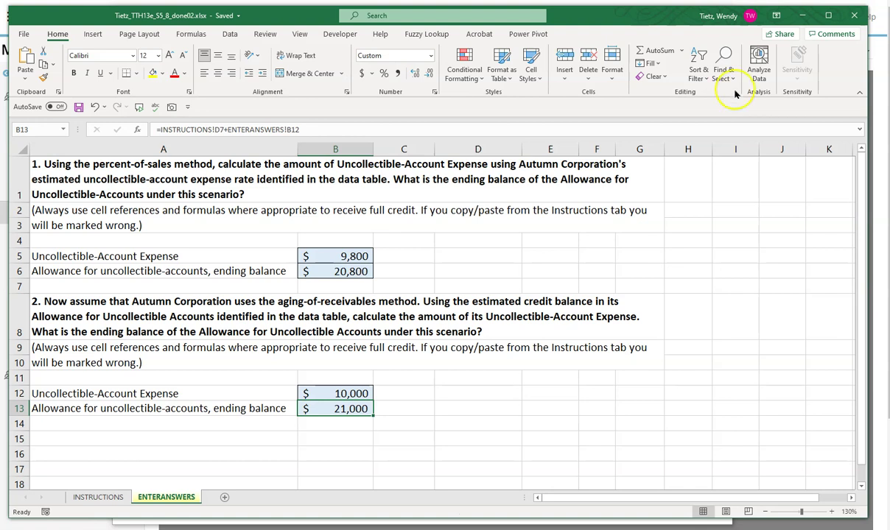
click(852, 16)
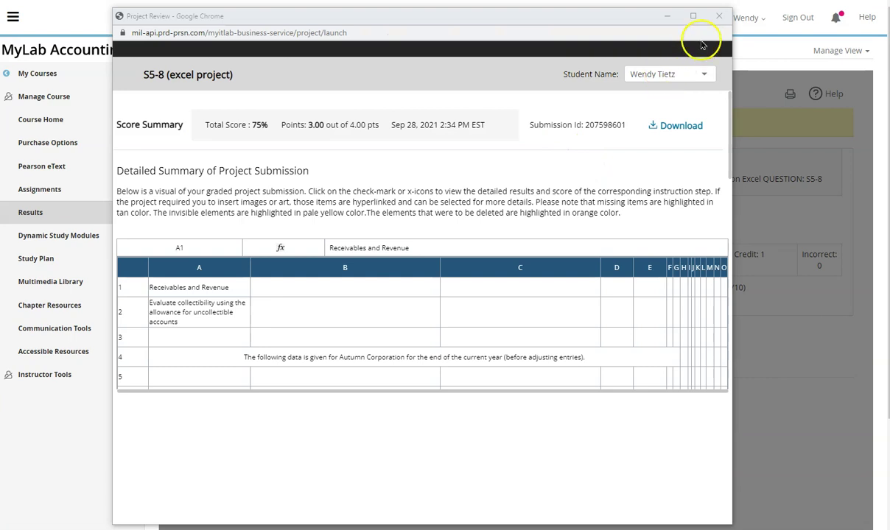
Close the project review and open the Excel S5-8 Do Homework page, currently 77.27%
click(786, 14)
click(50, 190)
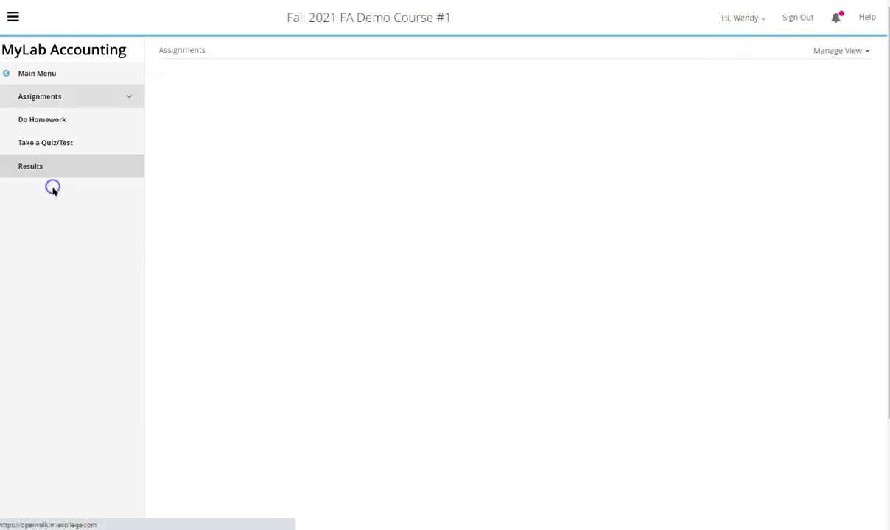
click(54, 121)
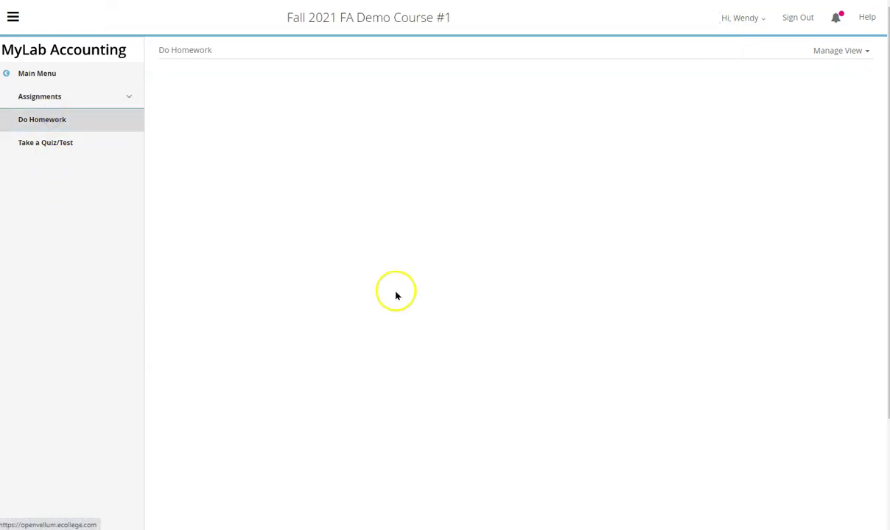
scroll(396, 295, down, 3)
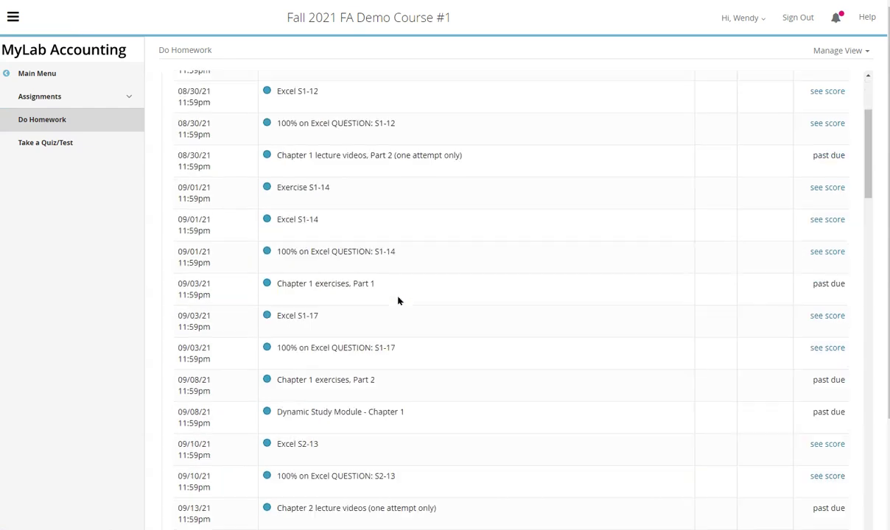
scroll(397, 301, down, 7)
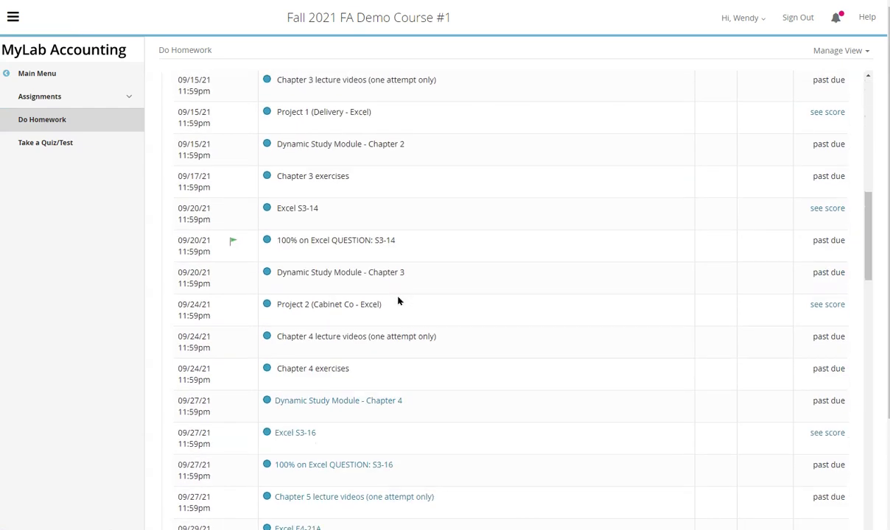
scroll(398, 301, down, 3)
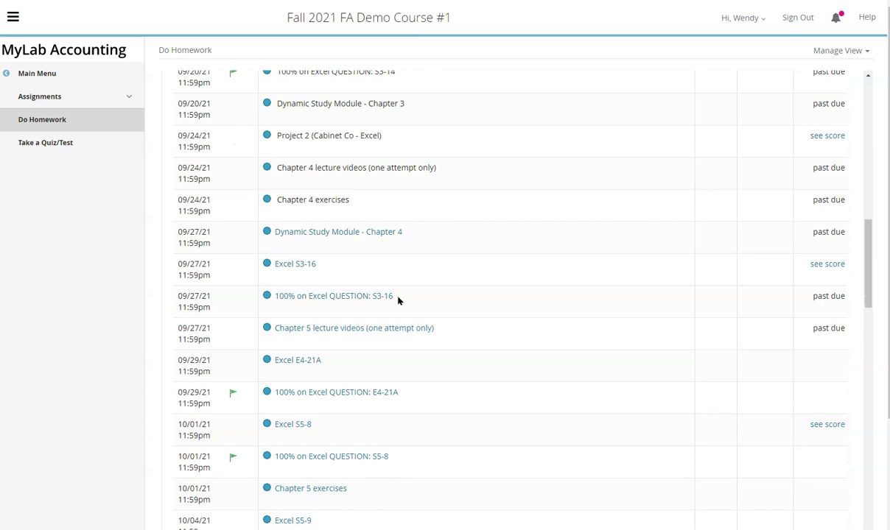
click(285, 429)
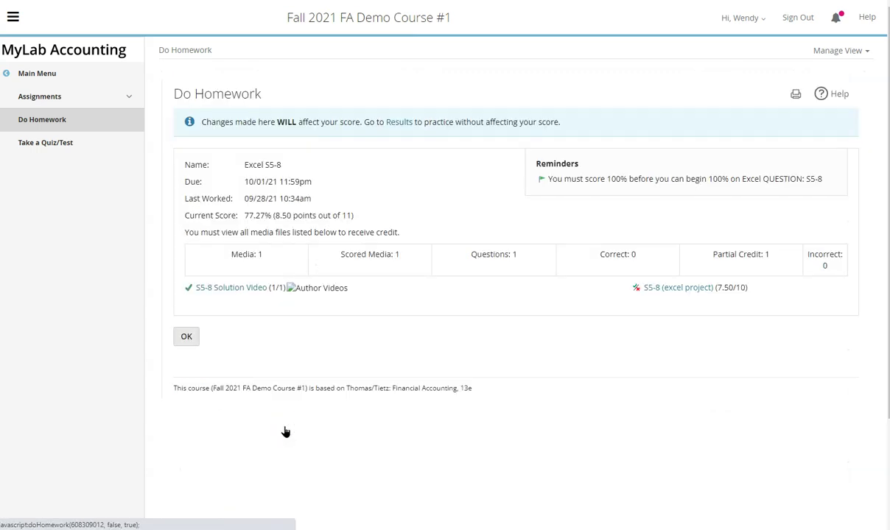
Upload Tietz_TTH13e_S5_8_done02.xlsx to the S5-8 excel project and submit it for grading
click(656, 288)
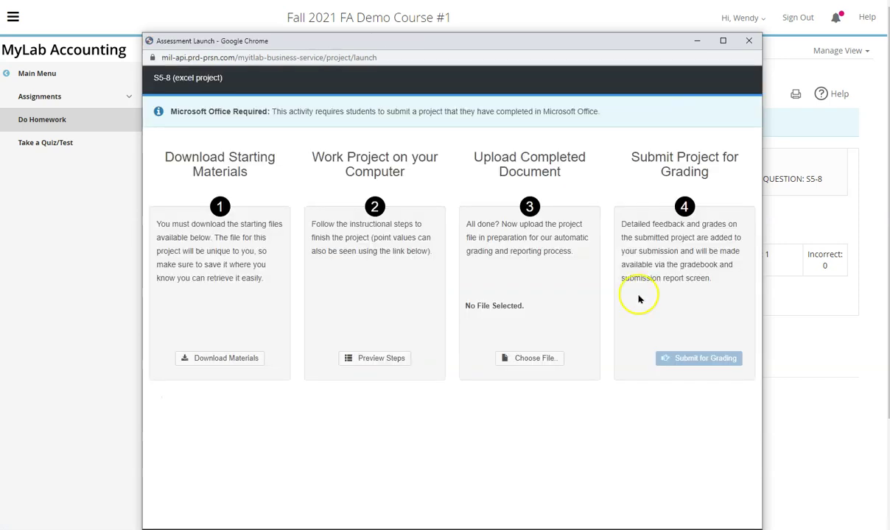
click(543, 356)
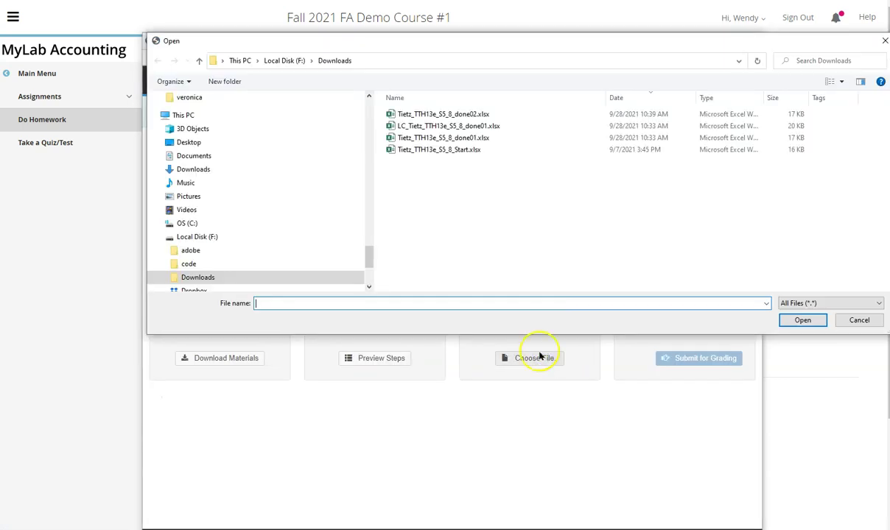
click(474, 118)
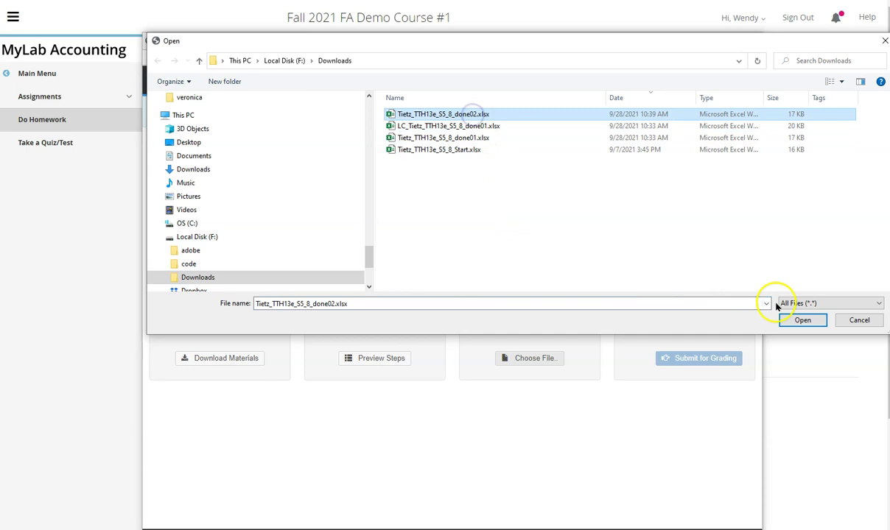
click(801, 319)
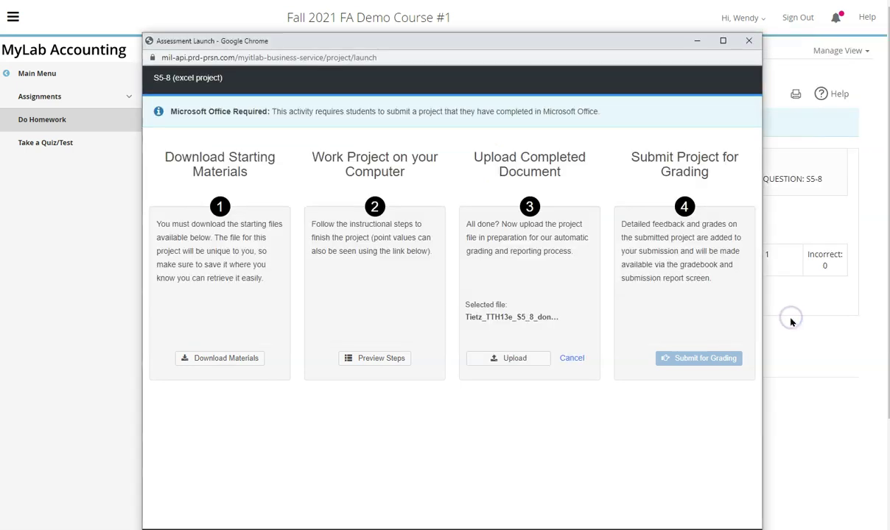
click(540, 361)
click(660, 360)
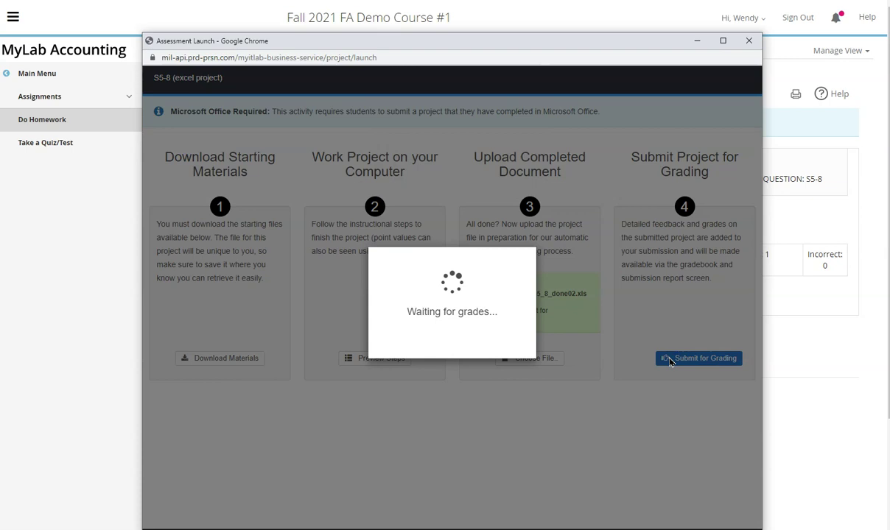
click(452, 297)
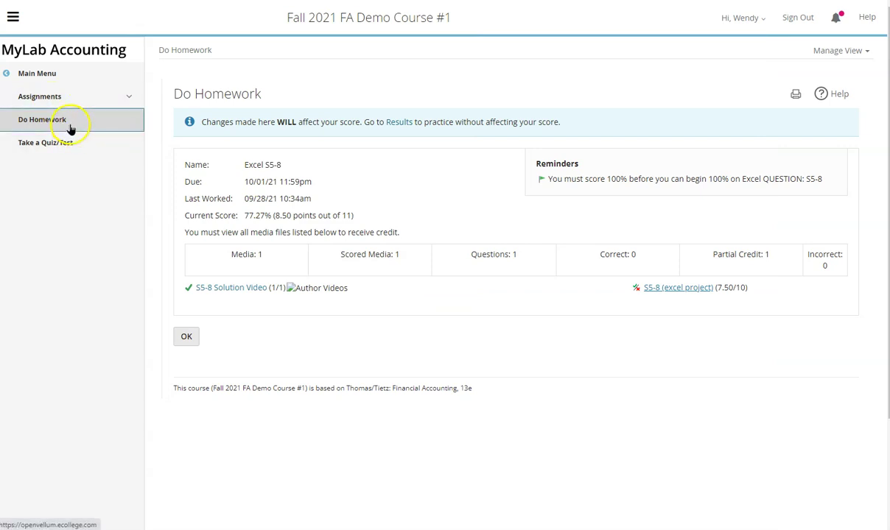
Open the 100% on Excel QUESTION: S5-8 assignment from the homework list
click(69, 126)
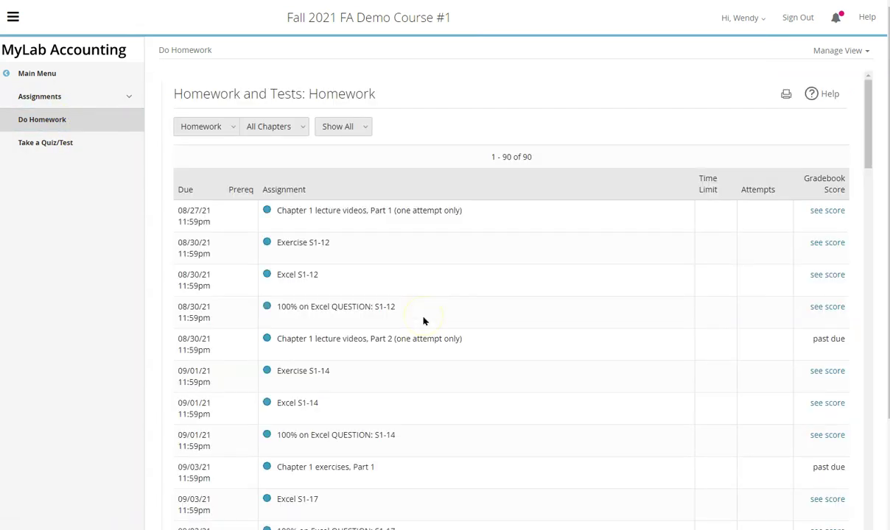
scroll(424, 321, down, 5)
scroll(424, 322, down, 5)
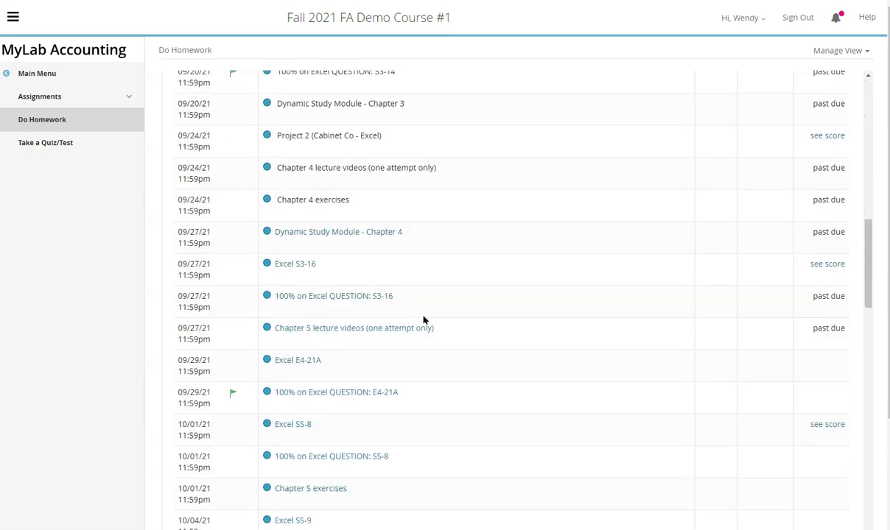
click(353, 456)
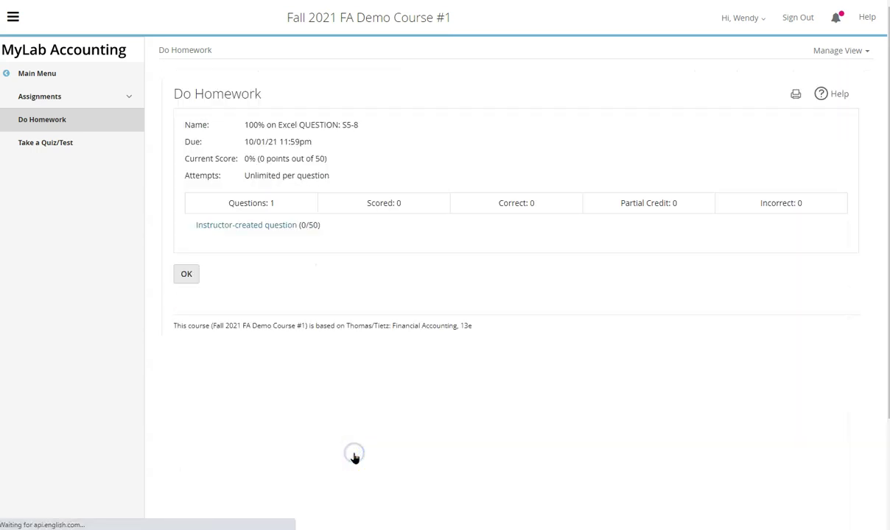
Answer the question True and check it, earning 50 of 50 points
click(254, 225)
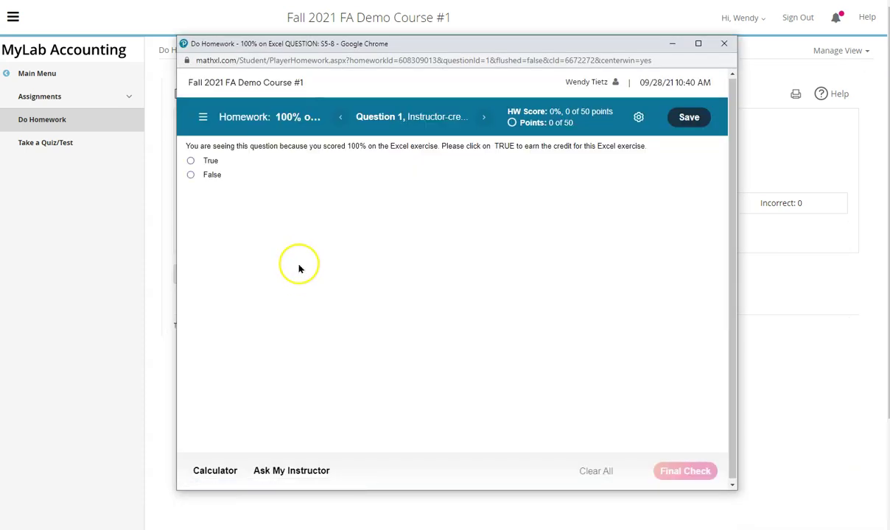
click(191, 160)
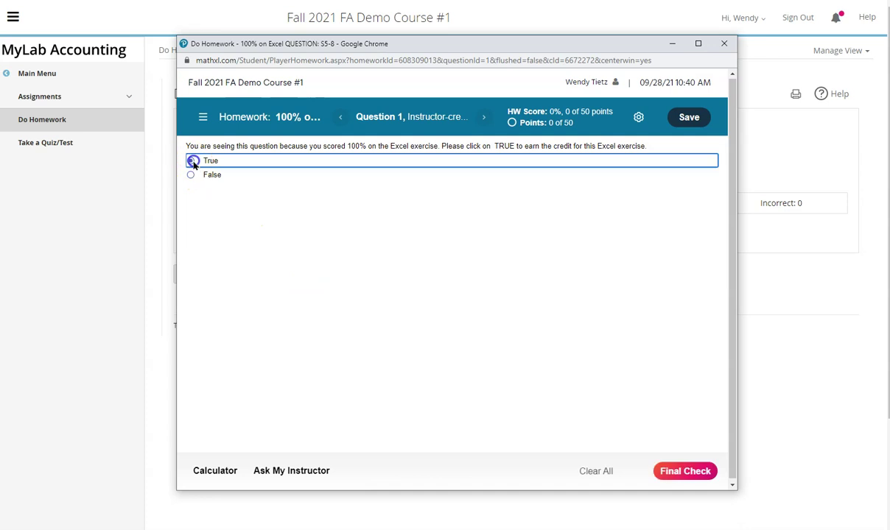
click(671, 470)
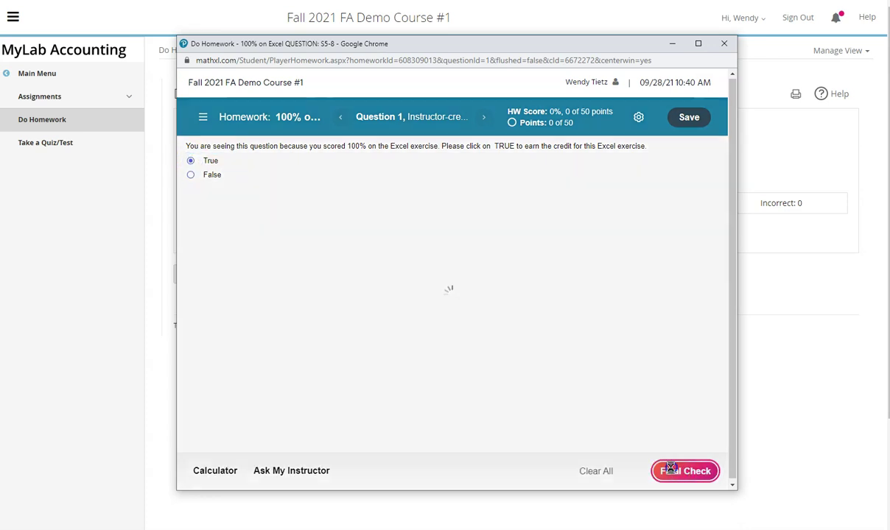
click(465, 310)
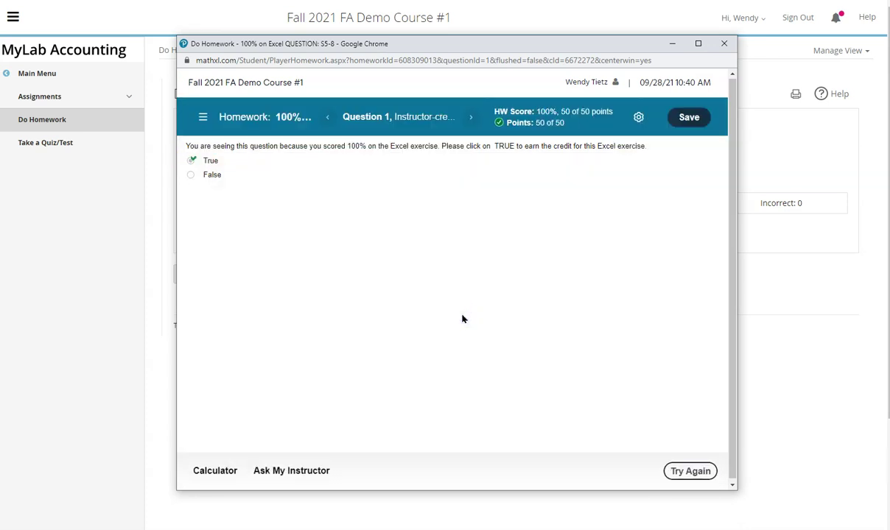